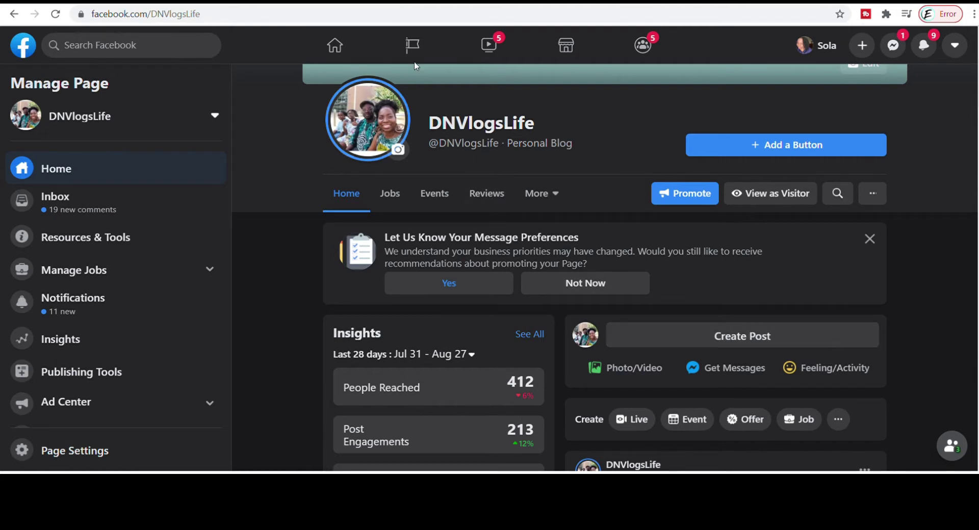
{"action": "left_click", "coordinate": [642, 337]}
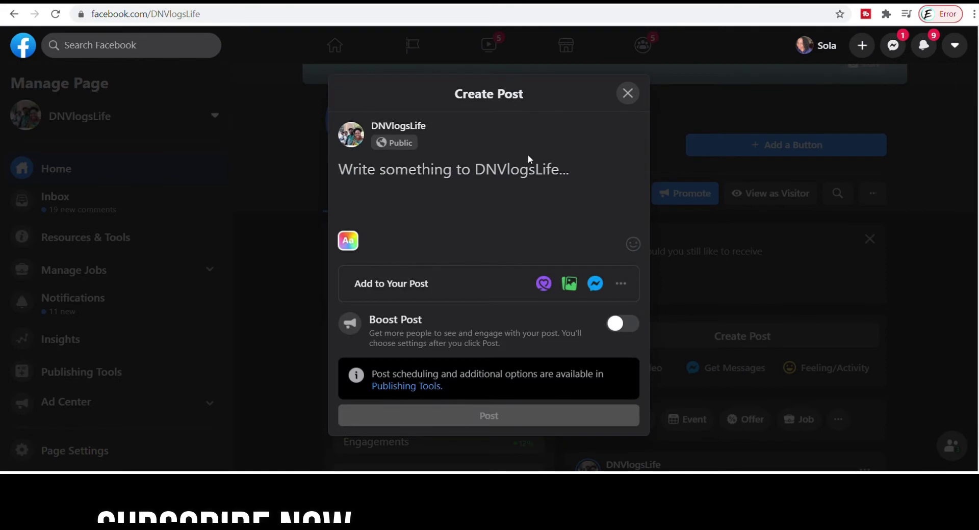
{"action": "type", "text": "https://youtu.be/aw2F6teVO34"}
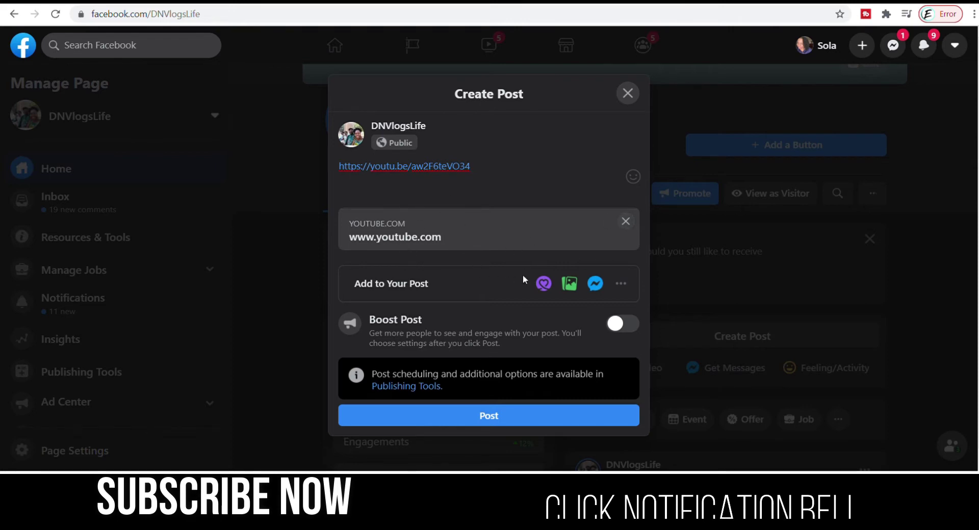
{"action": "left_click", "coordinate": [626, 97]}
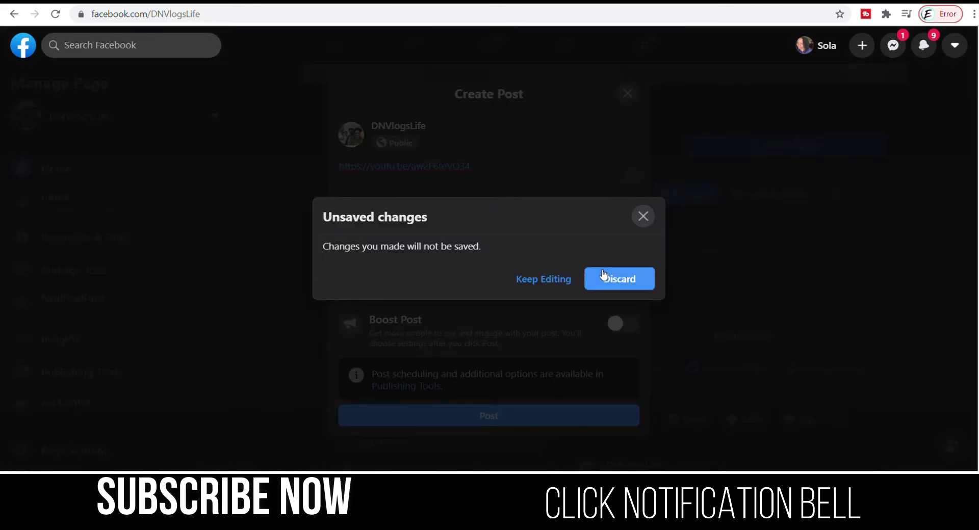
{"action": "left_click", "coordinate": [618, 279]}
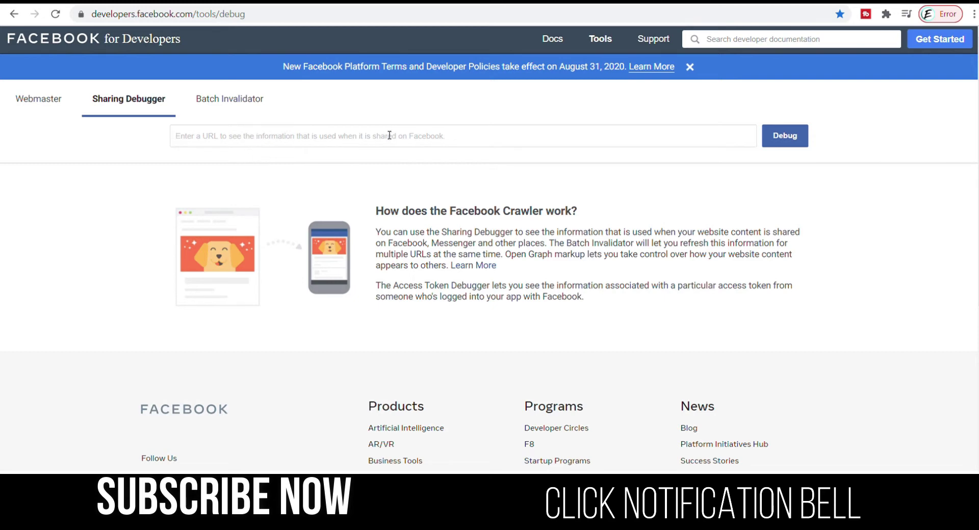
{"action": "type", "text": "https://youtu.be/aw2F6teVO34"}
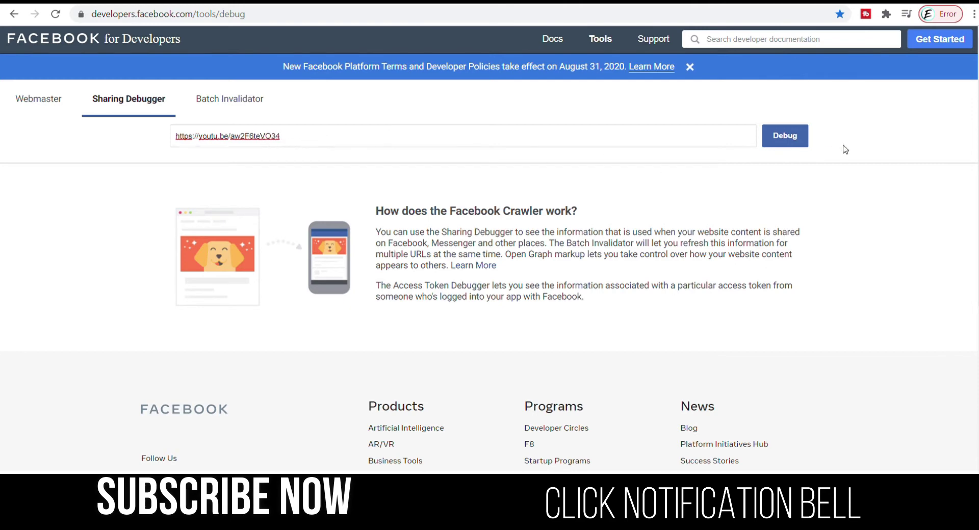
{"action": "left_click", "coordinate": [796, 145]}
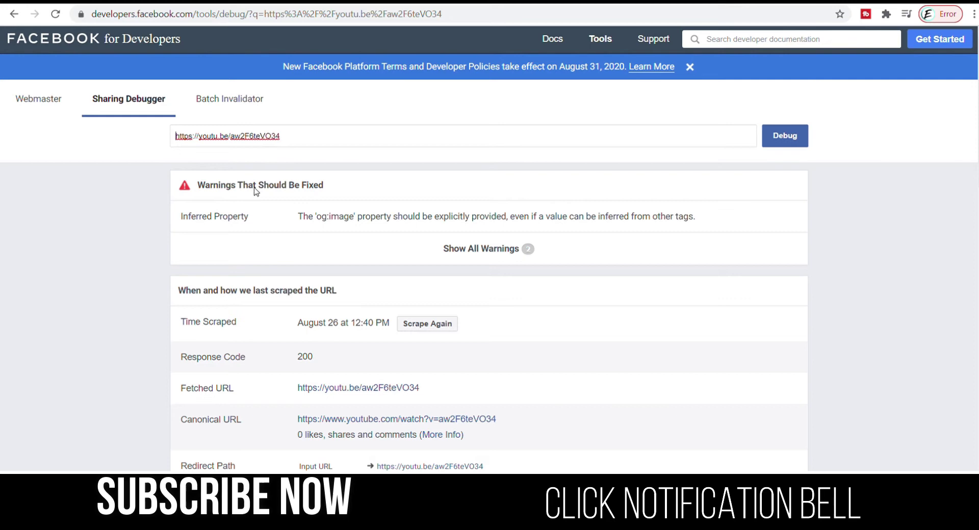
Examine the debug results for the short link, including the warnings, canonical URL, link preview and Open Graph properties
{"action": "scroll", "coordinate": [261, 185], "scroll_direction": "down", "scroll_amount": 1}
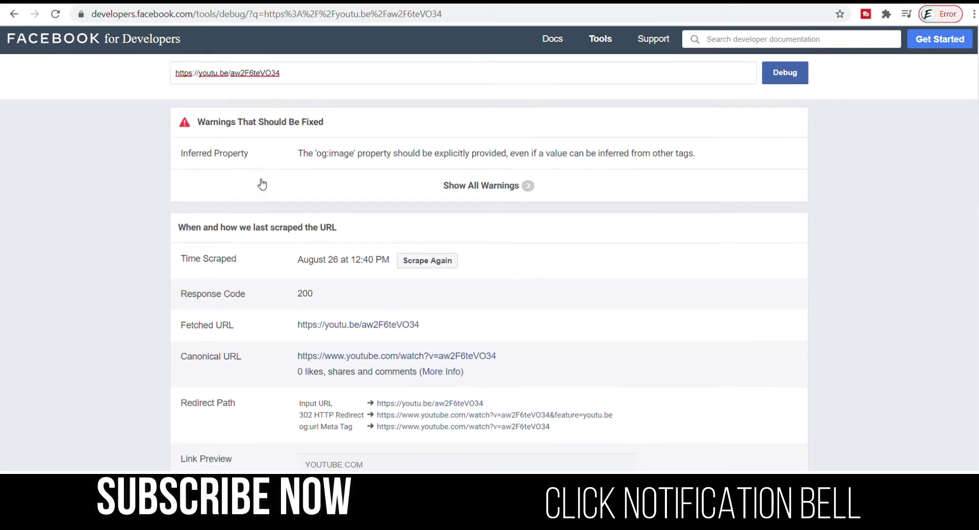
{"action": "scroll", "coordinate": [276, 211], "scroll_direction": "down", "scroll_amount": 1}
{"action": "scroll", "coordinate": [275, 211], "scroll_direction": "down", "scroll_amount": 1}
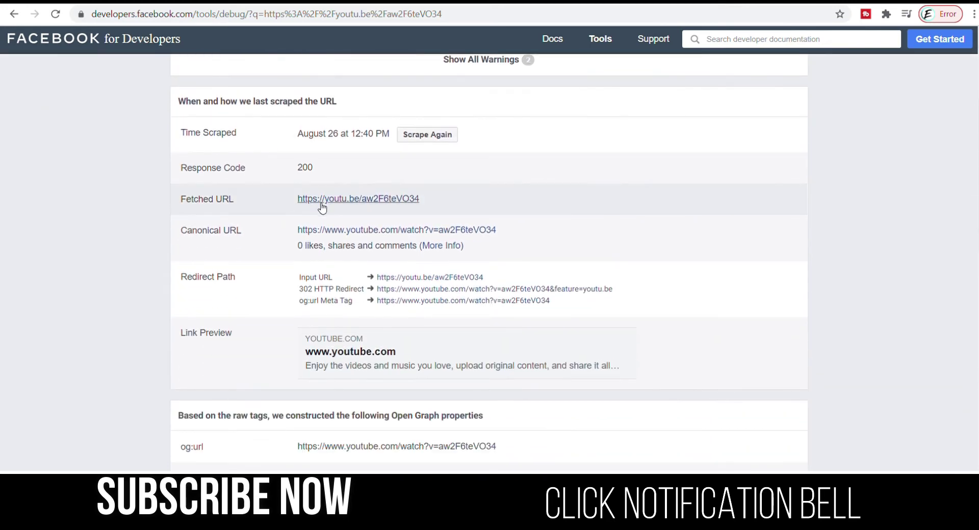
{"action": "scroll", "coordinate": [321, 208], "scroll_direction": "down", "scroll_amount": 2}
{"action": "scroll", "coordinate": [316, 245], "scroll_direction": "down", "scroll_amount": 1}
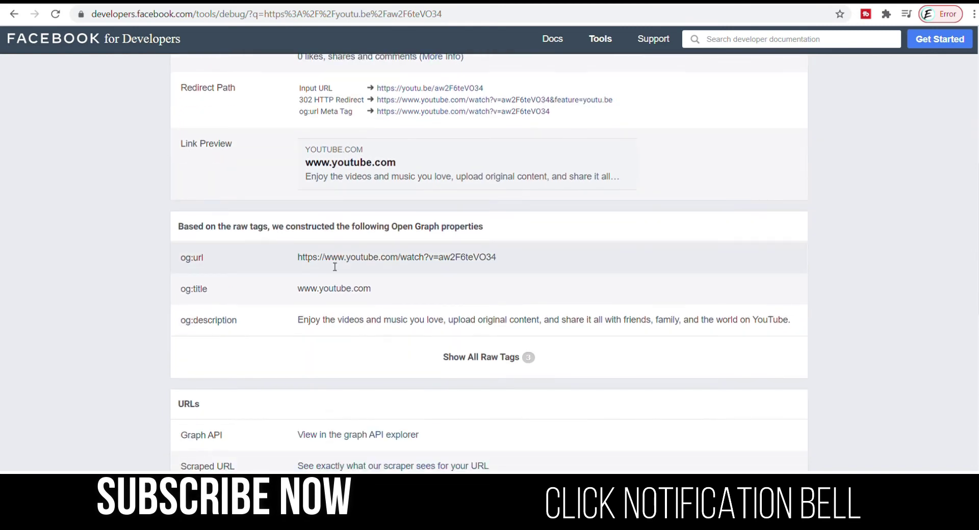
{"action": "scroll", "coordinate": [337, 278], "scroll_direction": "down", "scroll_amount": 1}
{"action": "scroll", "coordinate": [341, 304], "scroll_direction": "up", "scroll_amount": 3}
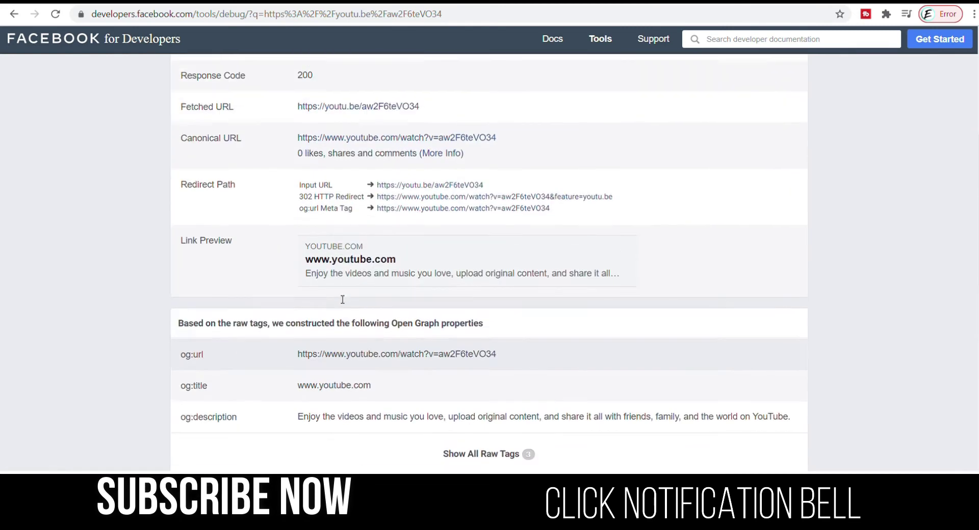
{"action": "scroll", "coordinate": [340, 256], "scroll_direction": "up", "scroll_amount": 1}
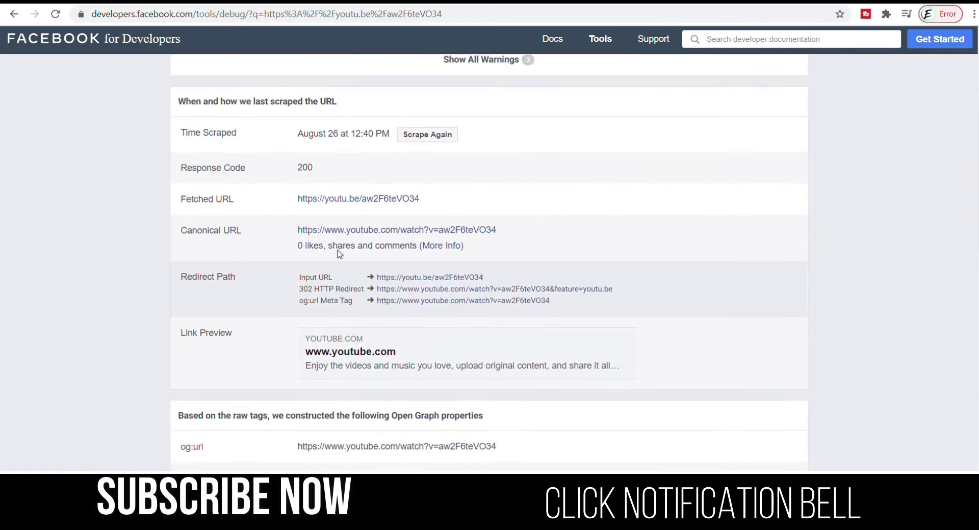
{"action": "scroll", "coordinate": [337, 255], "scroll_direction": "down", "scroll_amount": 6}
{"action": "scroll", "coordinate": [337, 255], "scroll_direction": "down", "scroll_amount": 1}
{"action": "scroll", "coordinate": [339, 250], "scroll_direction": "up", "scroll_amount": 6}
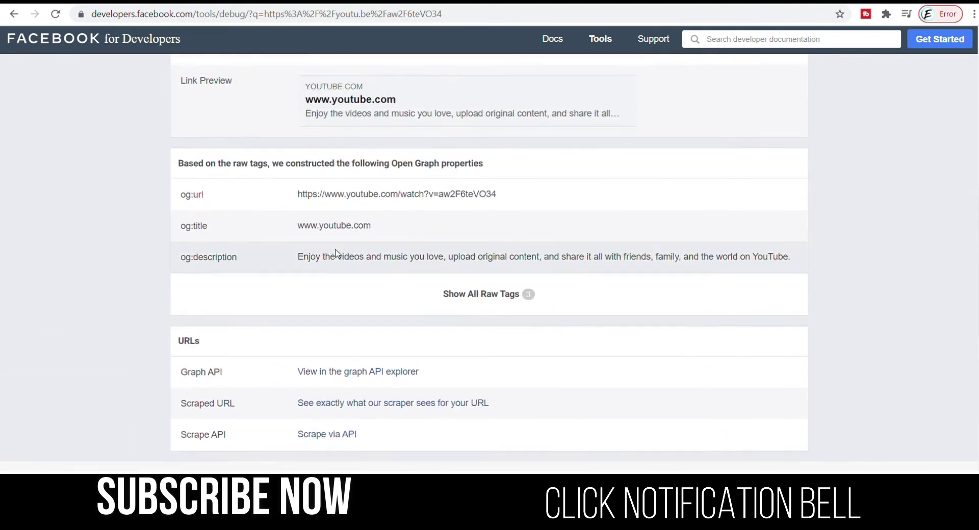
{"action": "scroll", "coordinate": [343, 240], "scroll_direction": "up", "scroll_amount": 2}
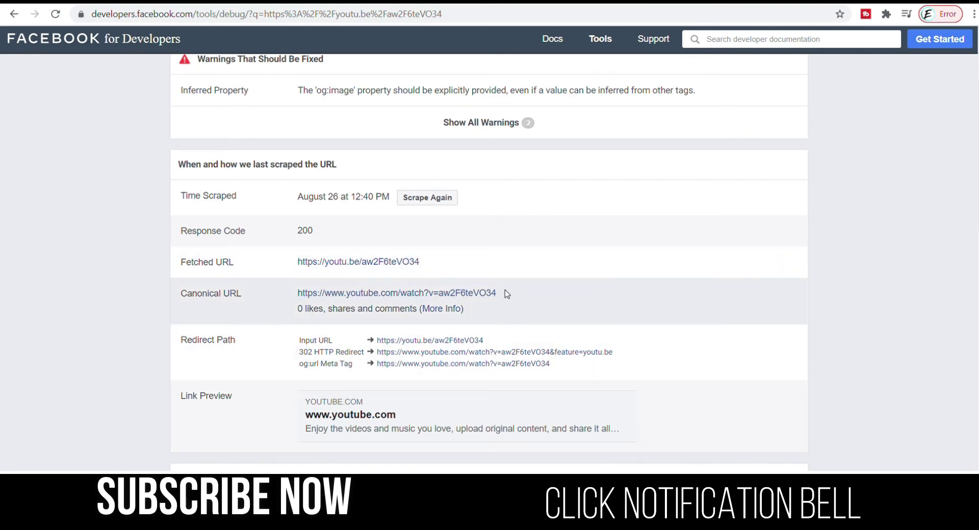
{"action": "left_click_drag", "start_coordinate": [503, 294], "coordinate": [304, 297]}
{"action": "key", "text": "ctrl+c"}
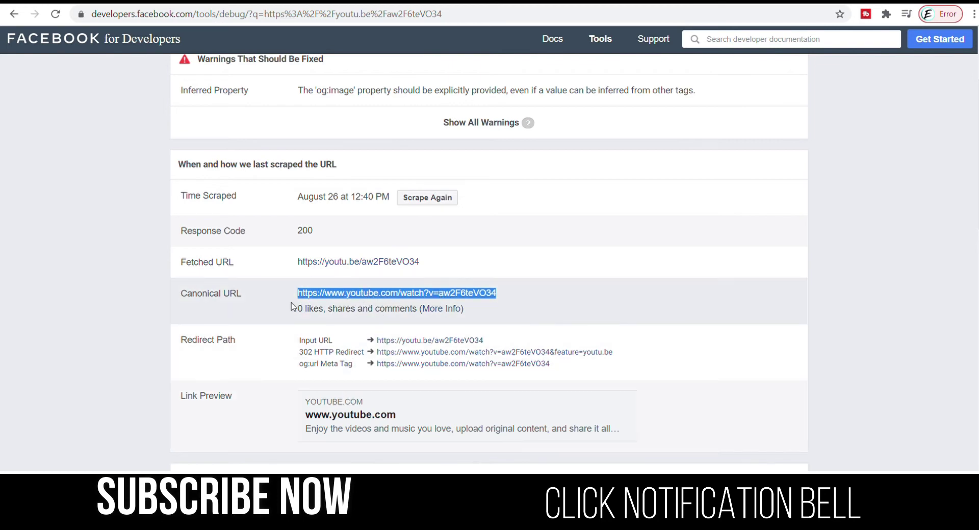
{"action": "scroll", "coordinate": [306, 247], "scroll_direction": "up", "scroll_amount": 3}
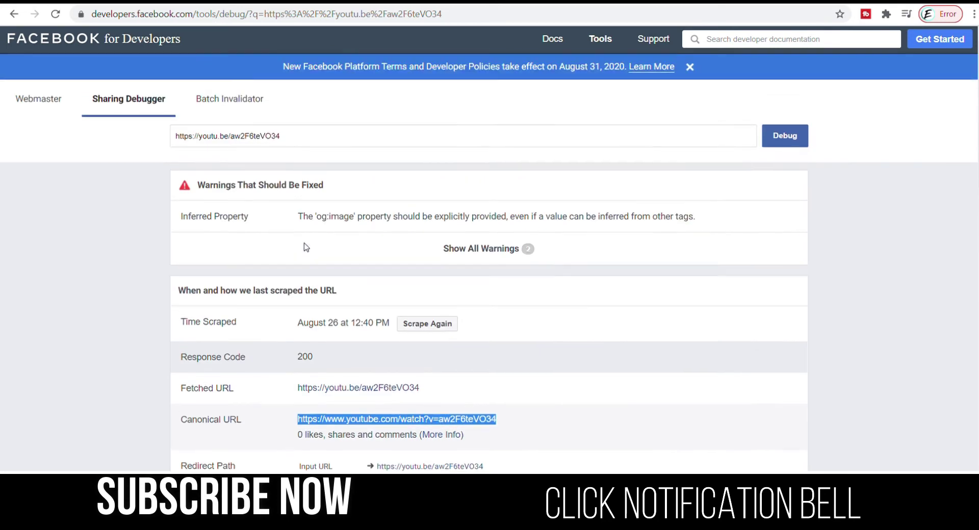
{"action": "left_click", "coordinate": [314, 154]}
{"action": "triple_click", "coordinate": [308, 138]}
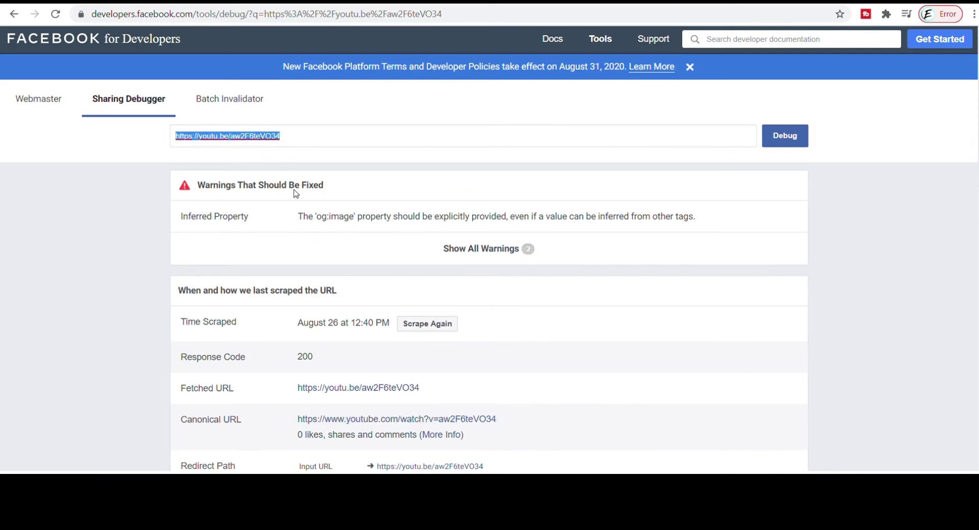
{"action": "key", "text": "ctrl+v"}
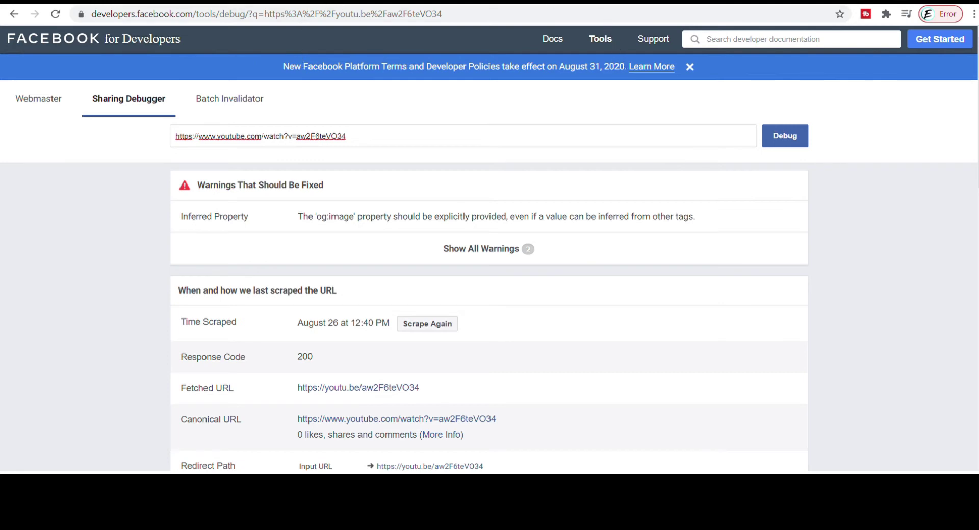
{"action": "left_click", "coordinate": [583, 5]}
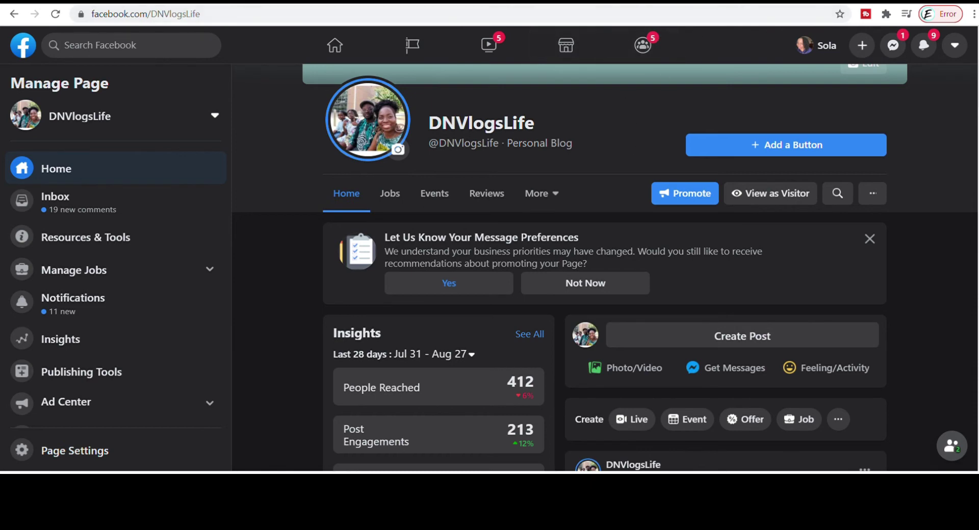
{"action": "left_click", "coordinate": [483, 4]}
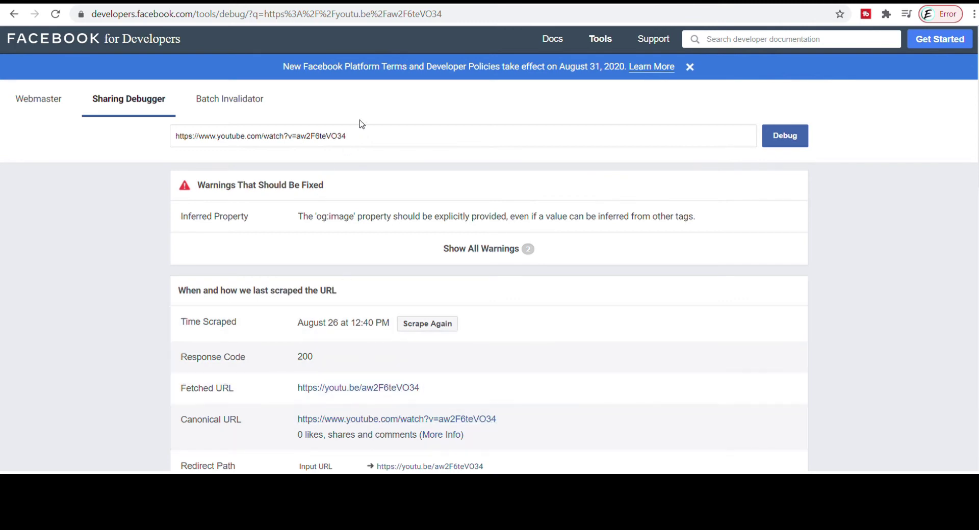
{"action": "left_click", "coordinate": [793, 141]}
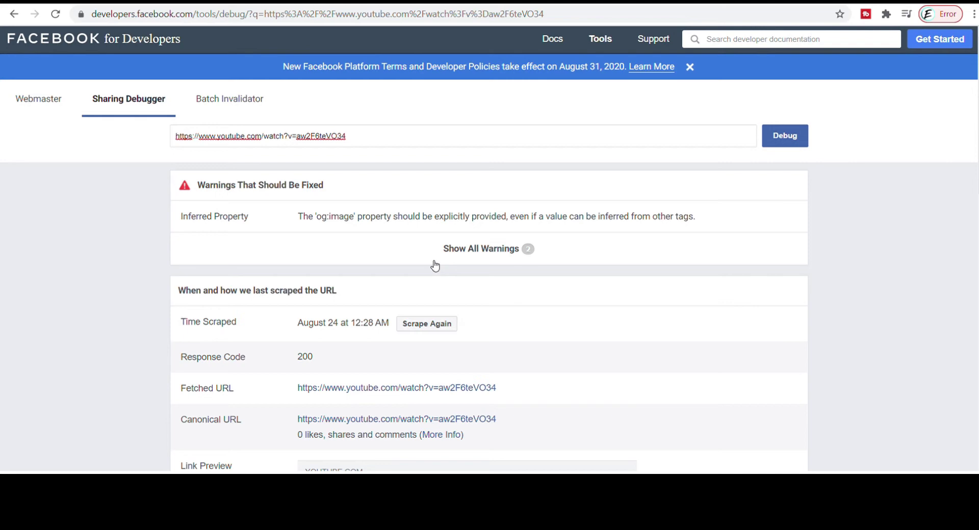
Show all warnings for the canonical URL, scrape it again and check the refreshed link preview
{"action": "scroll", "coordinate": [416, 351], "scroll_direction": "down", "scroll_amount": 3}
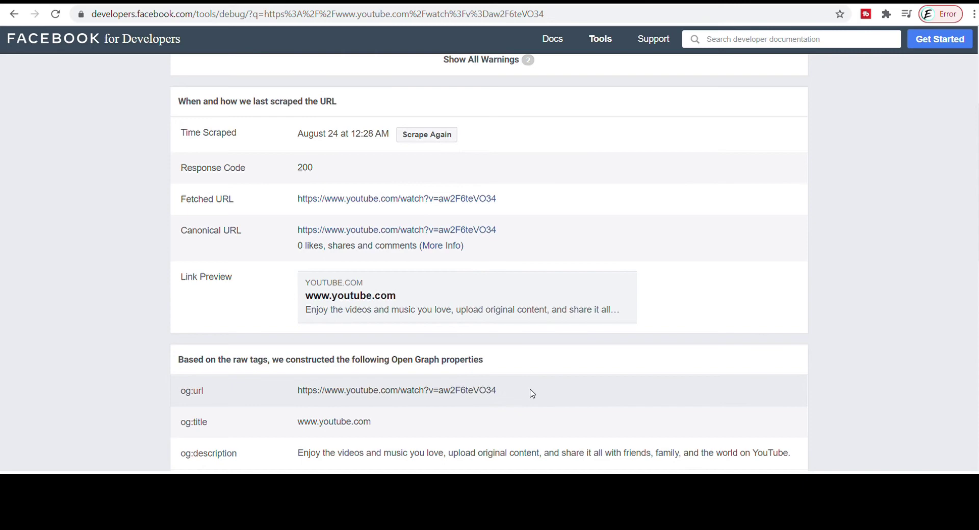
{"action": "scroll", "coordinate": [508, 388], "scroll_direction": "up", "scroll_amount": 3}
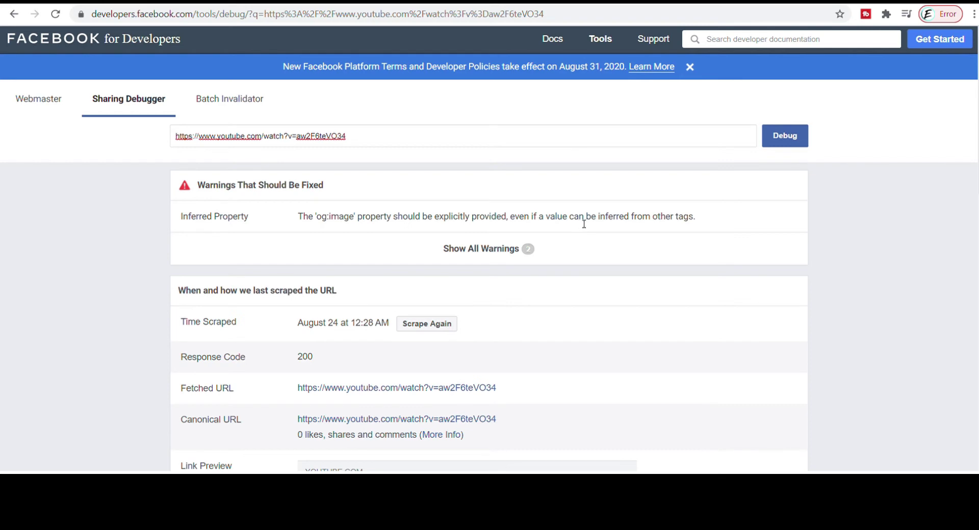
{"action": "left_click", "coordinate": [510, 251]}
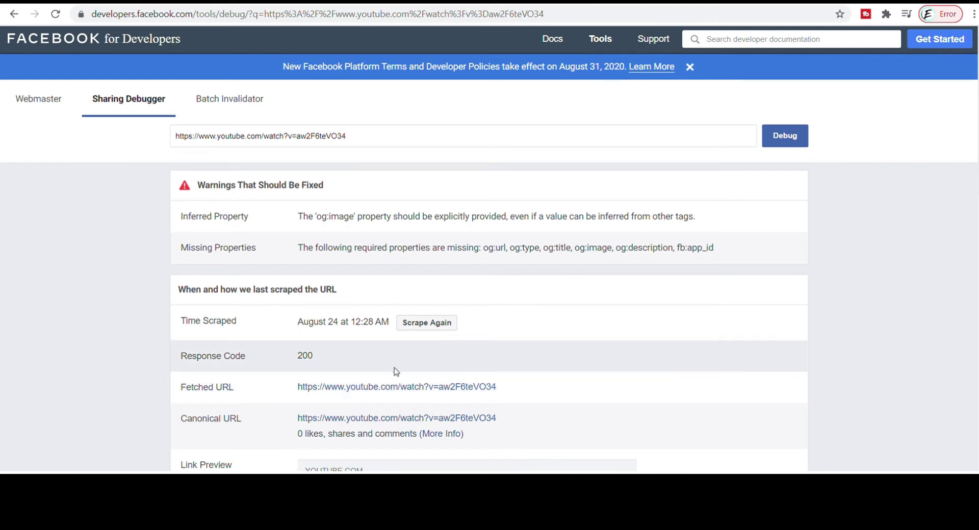
{"action": "left_click", "coordinate": [435, 331]}
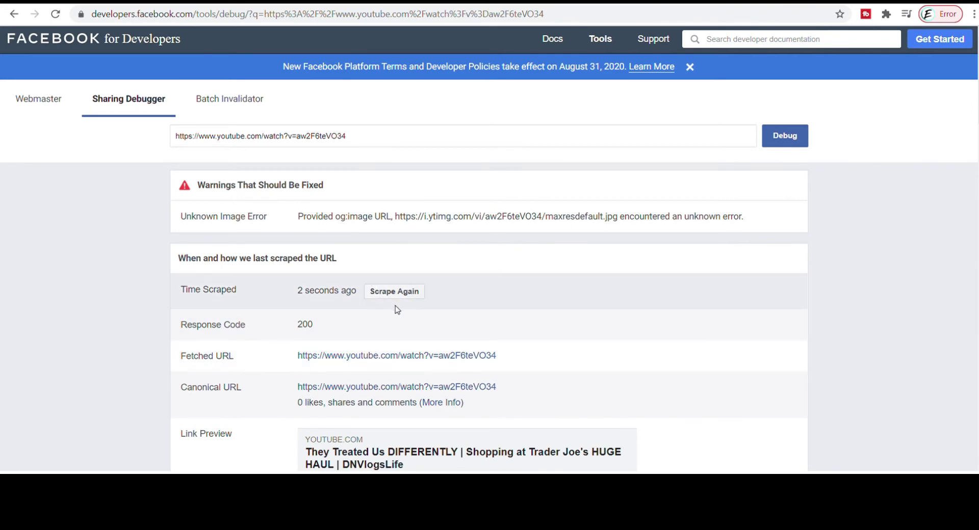
{"action": "scroll", "coordinate": [401, 316], "scroll_direction": "down", "scroll_amount": 3}
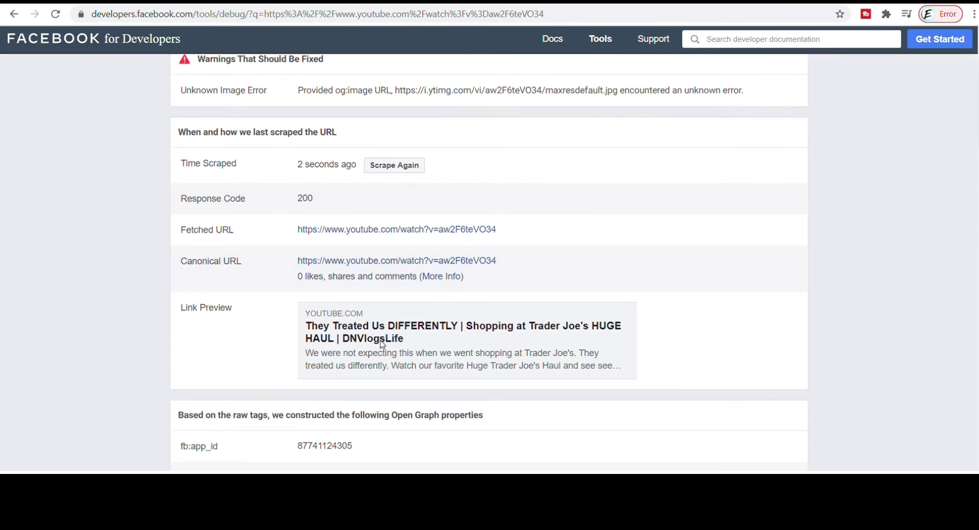
{"action": "scroll", "coordinate": [396, 313], "scroll_direction": "up", "scroll_amount": 3}
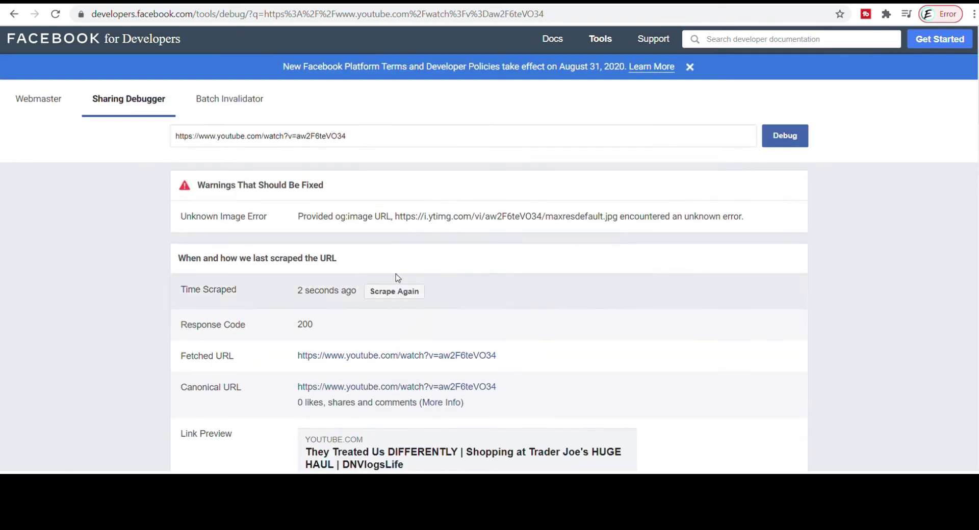
{"action": "left_click_drag", "start_coordinate": [371, 143], "coordinate": [199, 124]}
{"action": "key", "text": "ctrl+c"}
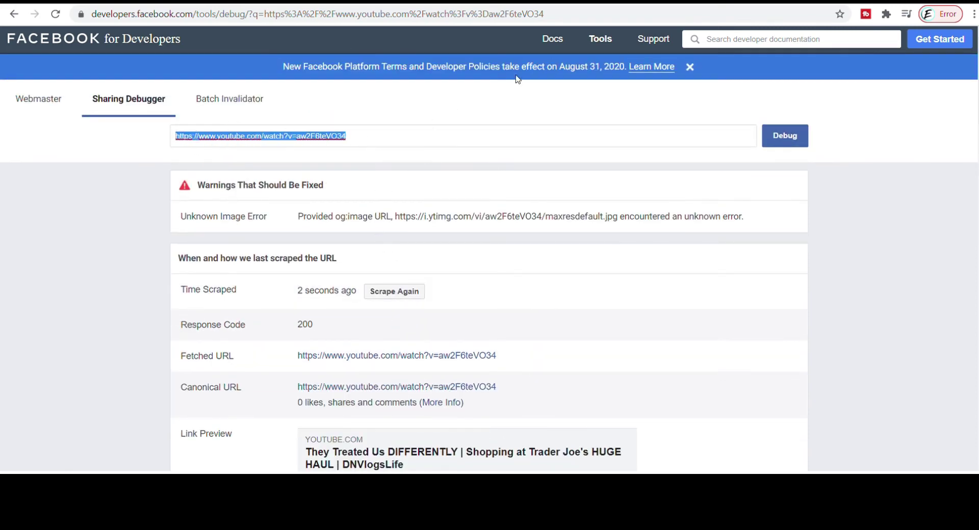
{"action": "left_click", "coordinate": [579, 3]}
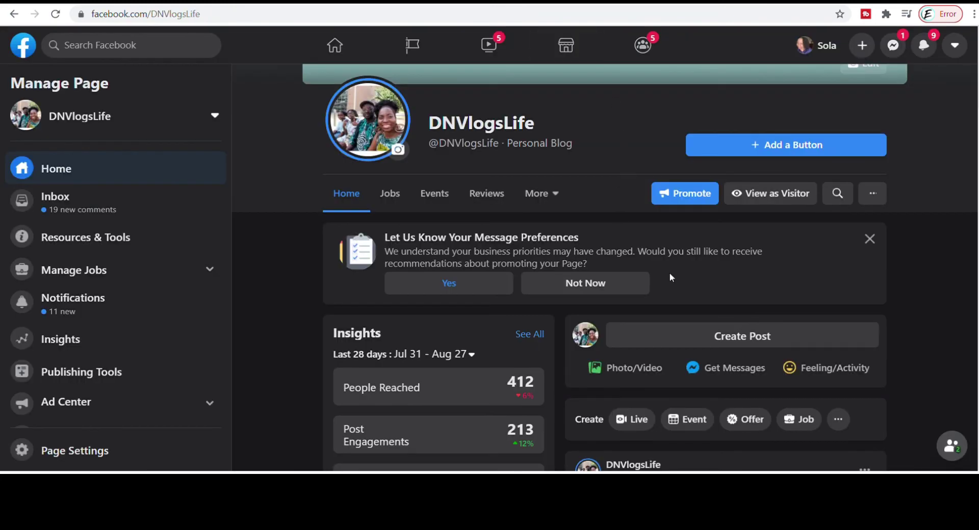
Discard the leftover post draft containing the short YouTube link and reload the DNVlogsLife page
{"action": "left_click", "coordinate": [685, 335]}
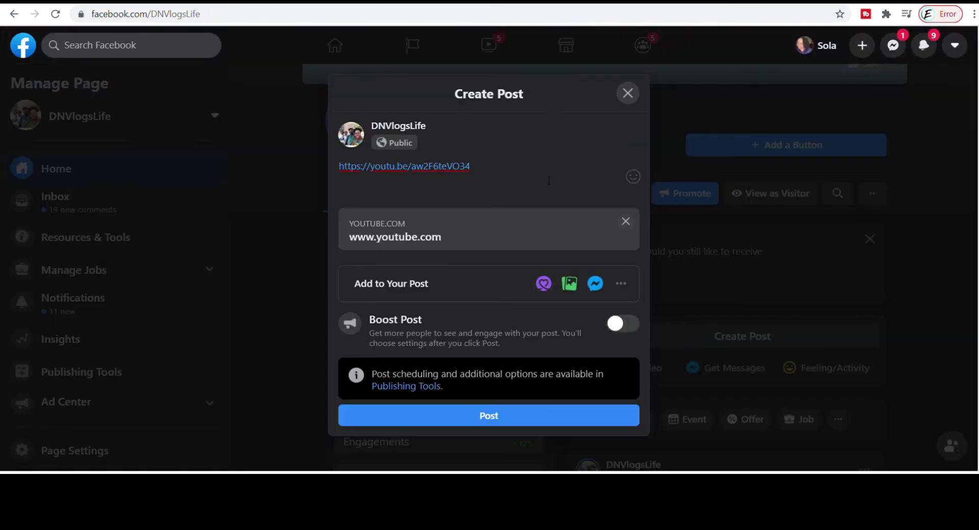
{"action": "left_click", "coordinate": [627, 93]}
{"action": "left_click", "coordinate": [642, 217]}
{"action": "left_click", "coordinate": [628, 93]}
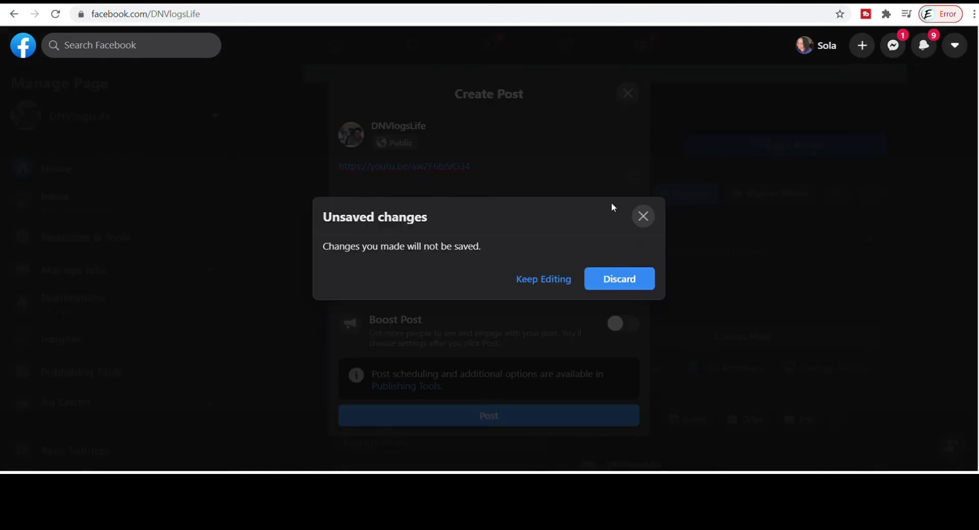
{"action": "left_click", "coordinate": [620, 284]}
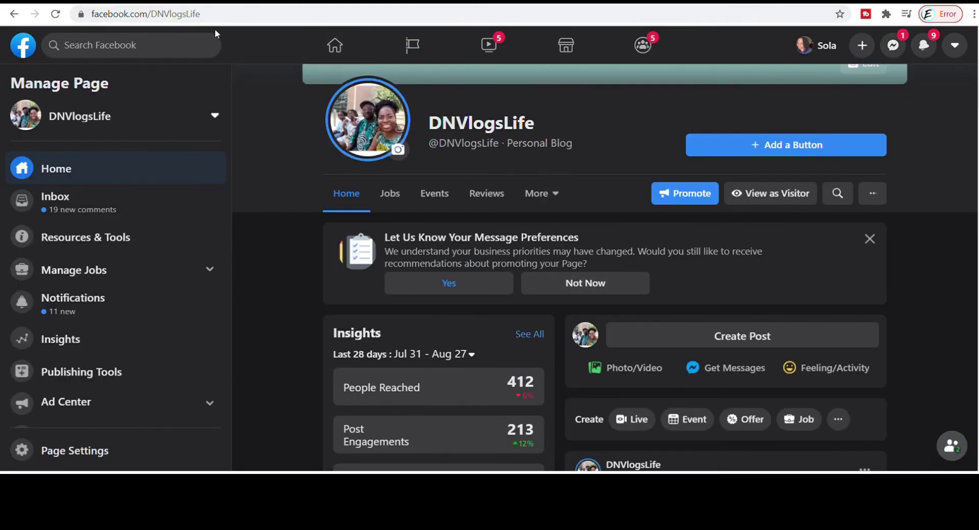
{"action": "left_click", "coordinate": [56, 16]}
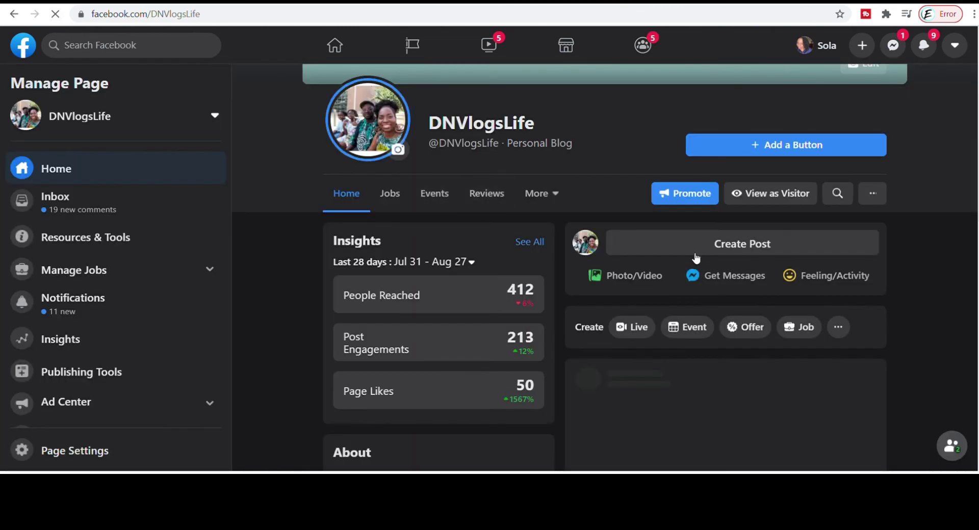
{"action": "left_click", "coordinate": [696, 244]}
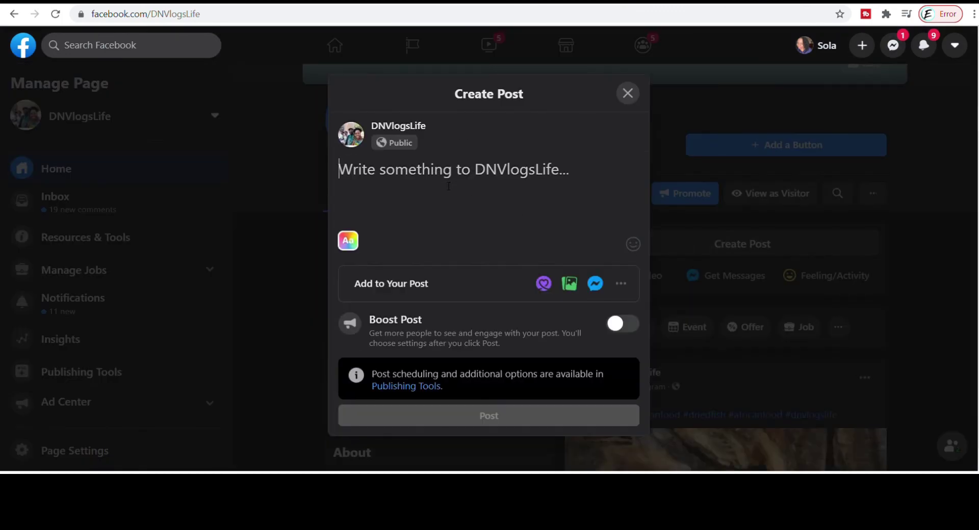
{"action": "key", "text": "ctrl+v"}
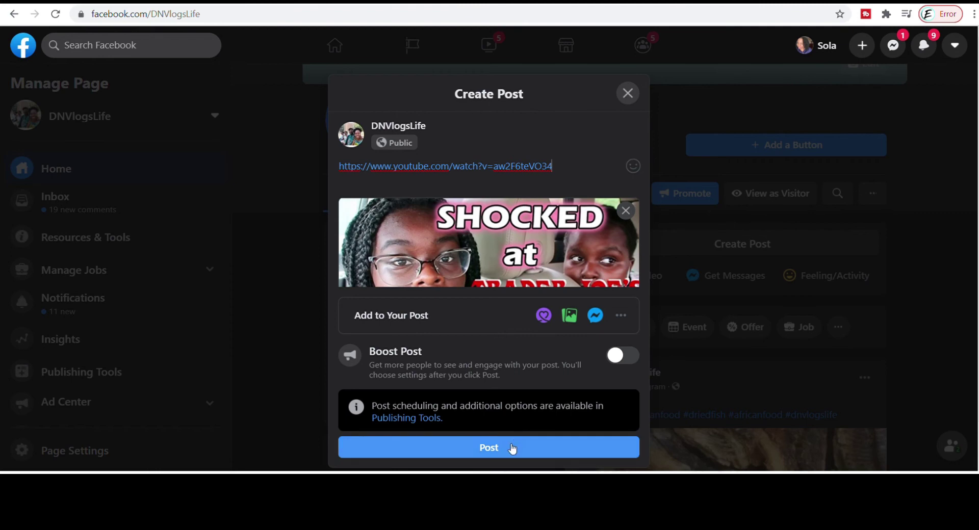
{"action": "left_click", "coordinate": [479, 454]}
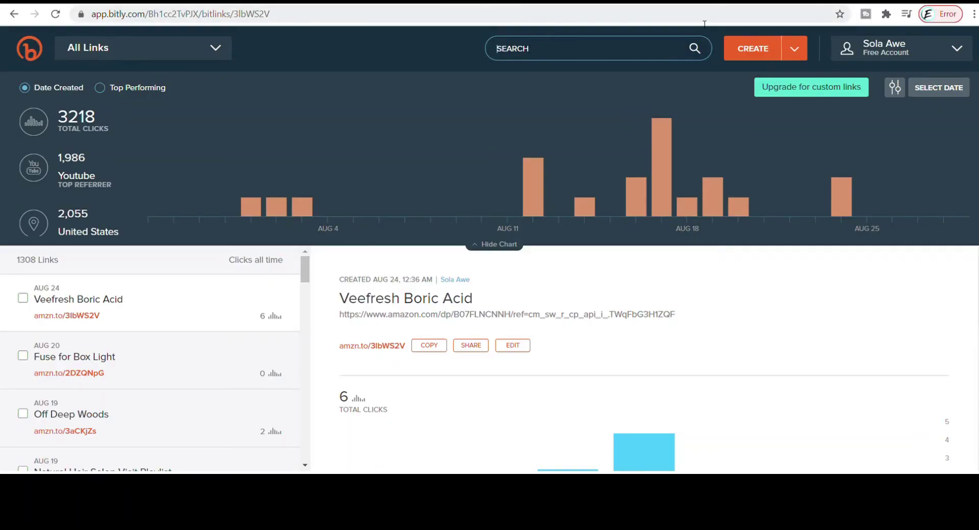
{"action": "left_click", "coordinate": [754, 51]}
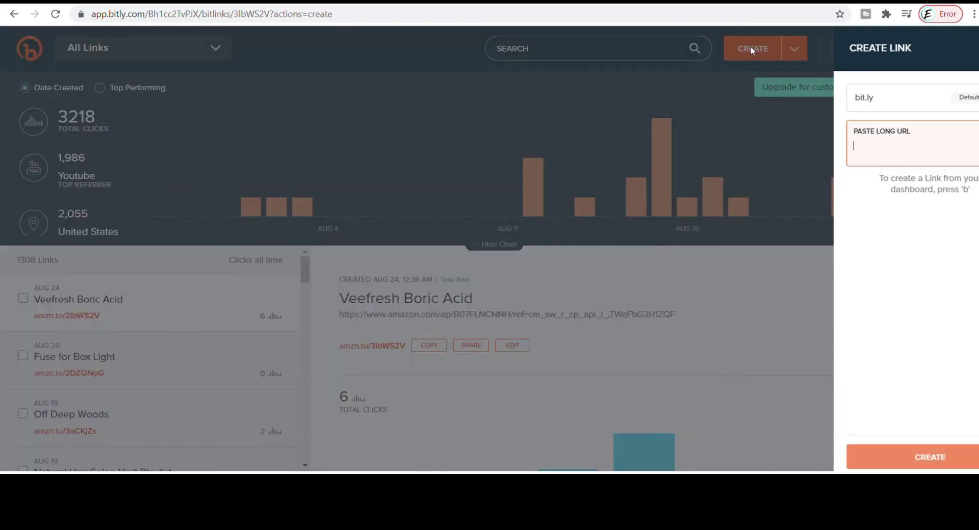
{"action": "key", "text": "ctrl+v"}
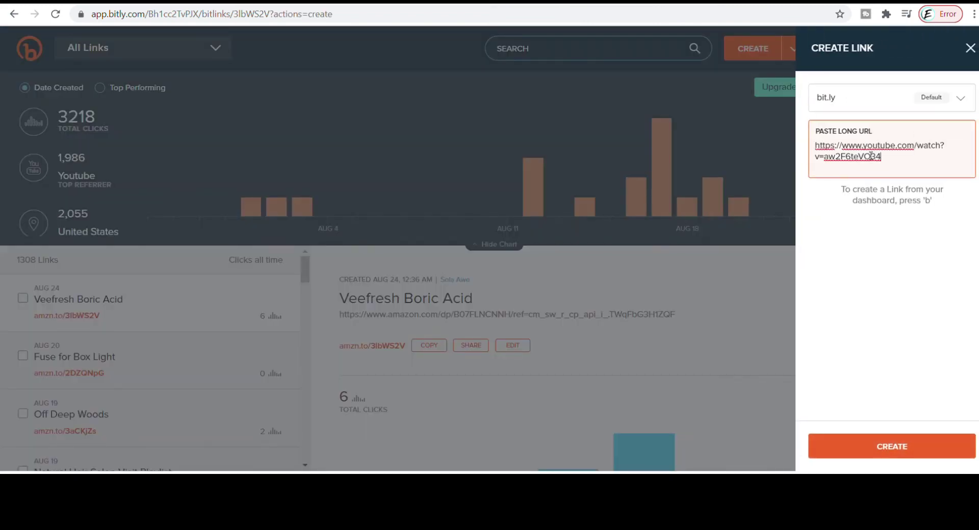
{"action": "left_click", "coordinate": [922, 440]}
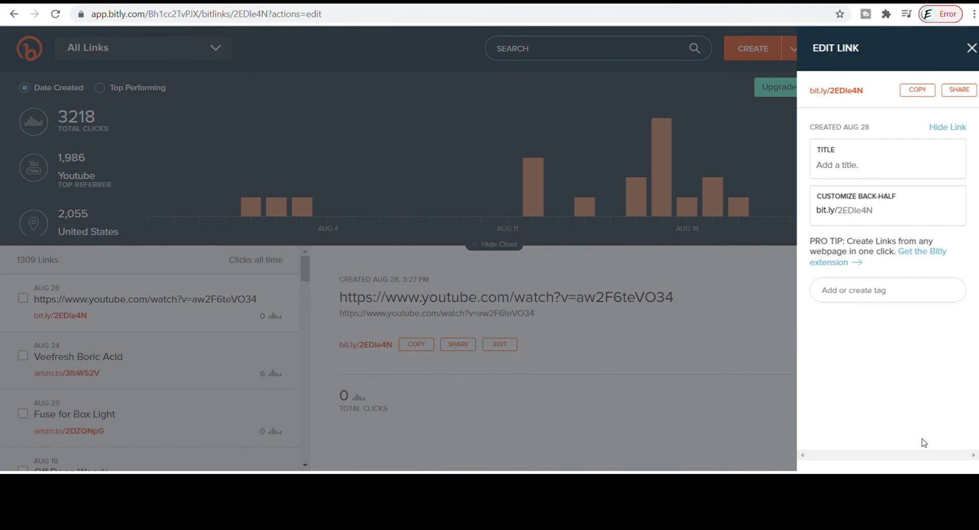
{"action": "left_click_drag", "start_coordinate": [887, 218], "coordinate": [819, 214]}
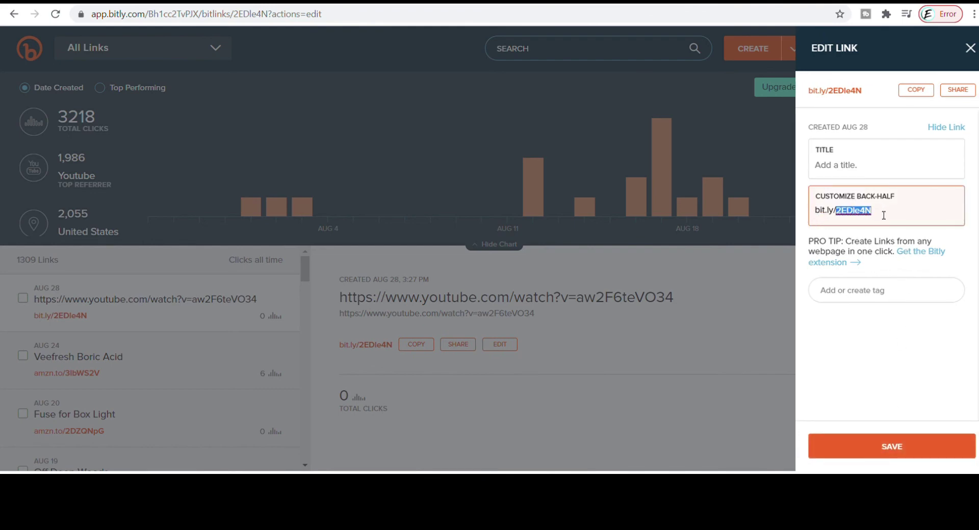
{"action": "left_click_drag", "start_coordinate": [883, 215], "coordinate": [805, 216]}
Switch to the DNVlogsLife Facebook page, discard the leftover draft containing the full YouTube link and start a new post
{"action": "key", "text": "ctrl+Tab"}
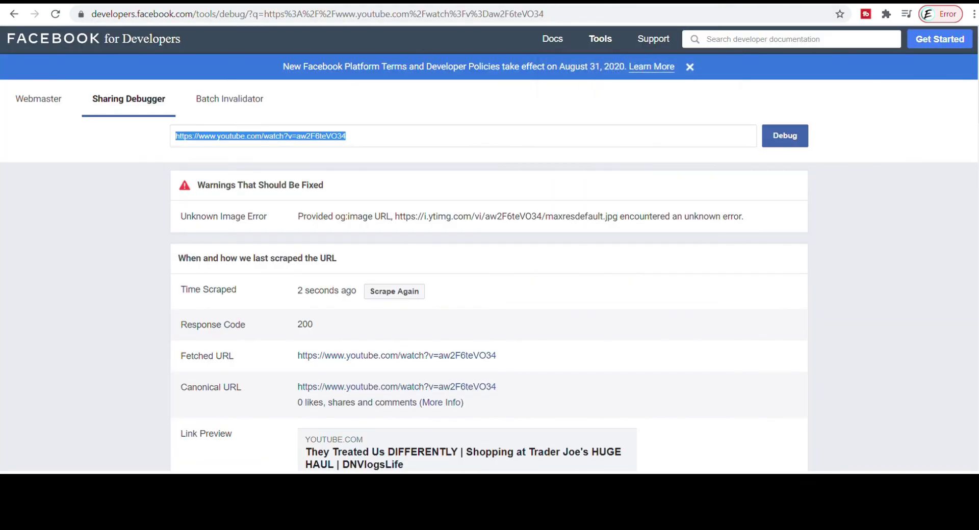
{"action": "key", "text": "ctrl+Tab"}
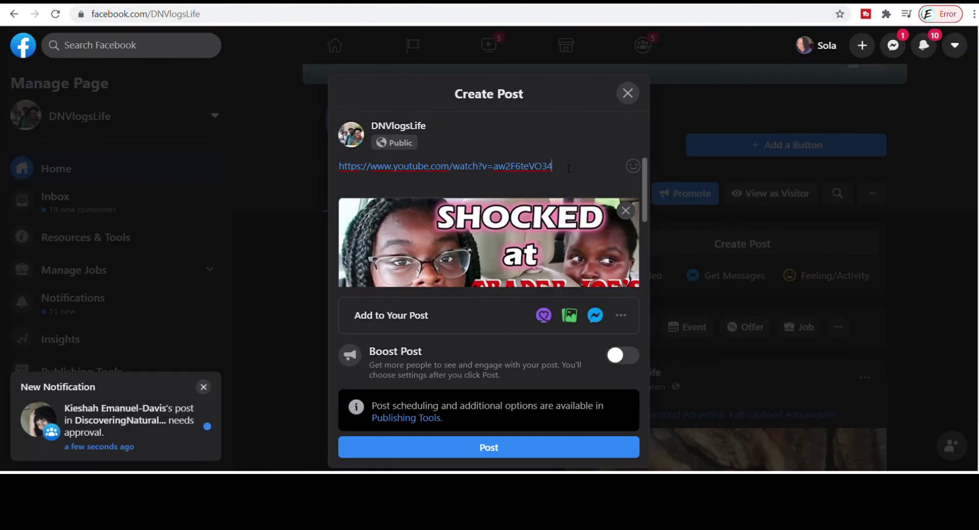
{"action": "left_click", "coordinate": [627, 94]}
{"action": "left_click", "coordinate": [631, 278]}
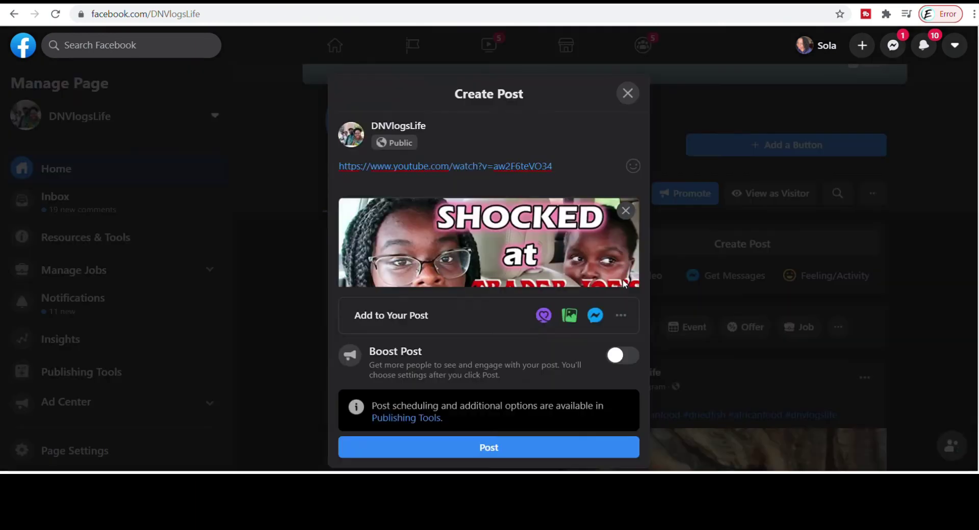
{"action": "left_click", "coordinate": [741, 247]}
{"action": "left_click", "coordinate": [627, 97]}
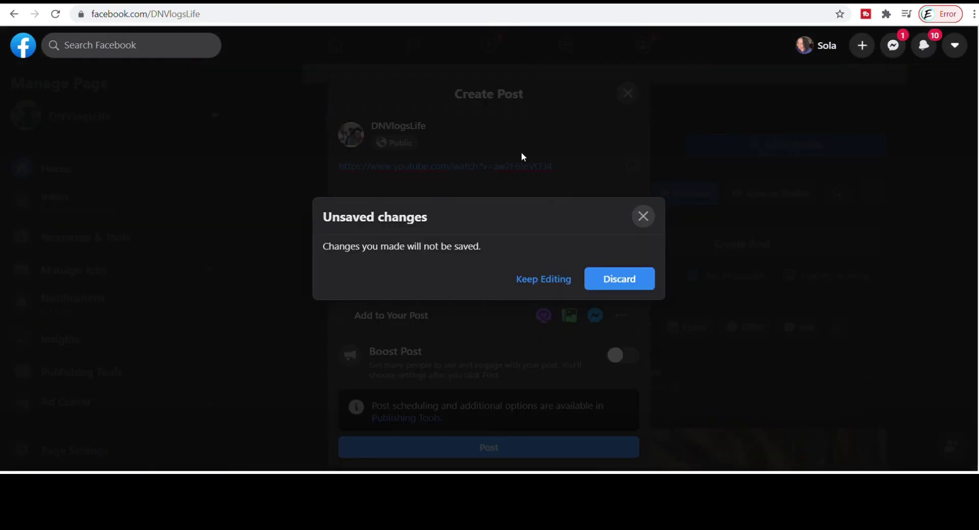
{"action": "left_click", "coordinate": [627, 279]}
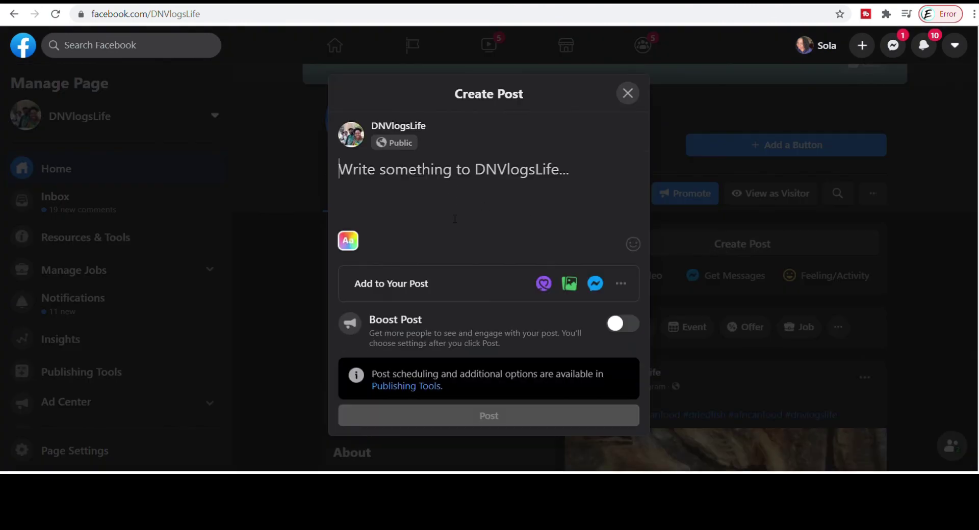
{"action": "key", "text": "ctrl+v"}
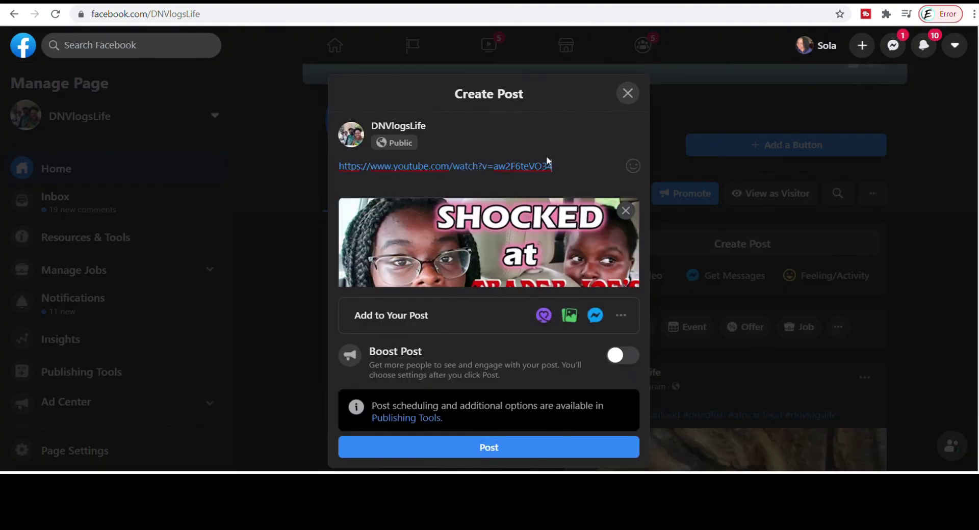
{"action": "key", "text": "ctrl+a"}
{"action": "key", "text": "BackSpace"}
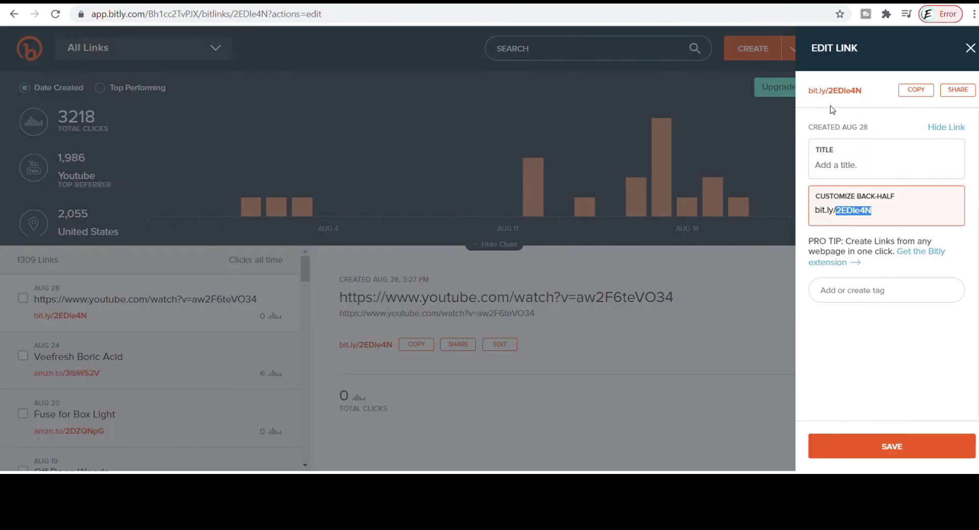
{"action": "left_click", "coordinate": [916, 90]}
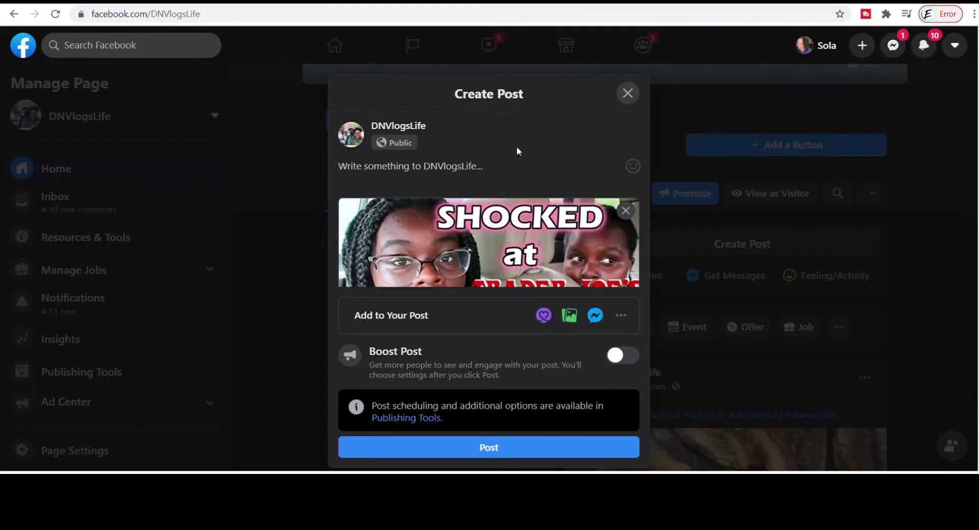
Discard the post draft that still holds the video preview and reload the DNVlogsLife page
{"action": "left_click", "coordinate": [626, 94]}
{"action": "left_click", "coordinate": [641, 225]}
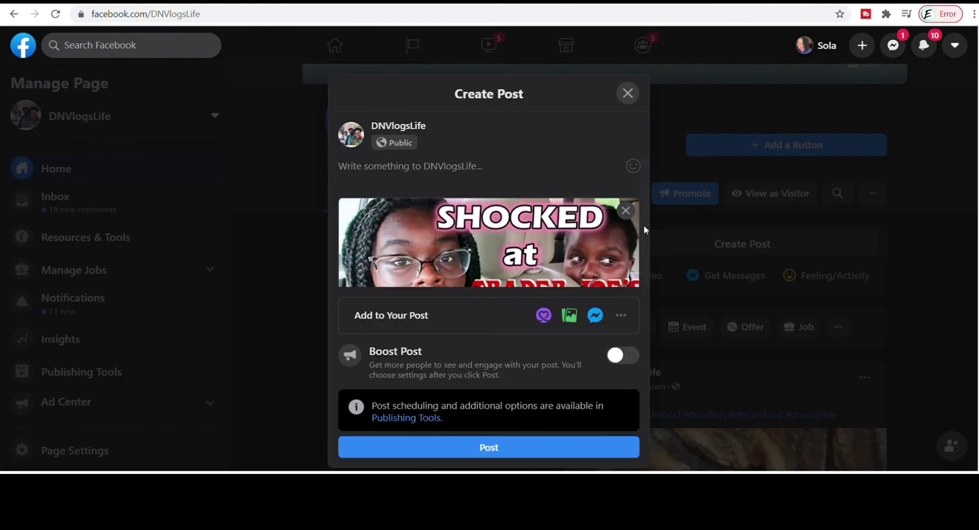
{"action": "left_click", "coordinate": [626, 95]}
{"action": "key", "text": "Escape"}
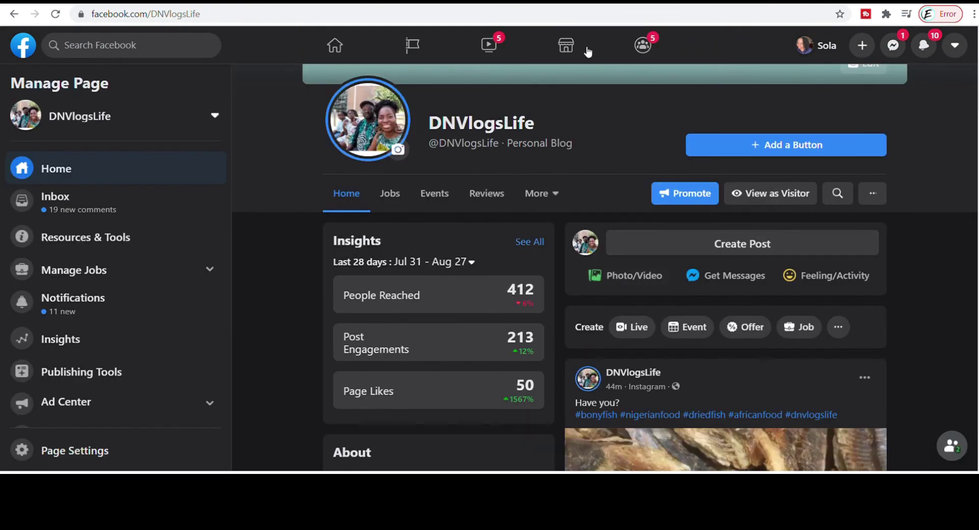
{"action": "left_click", "coordinate": [55, 14]}
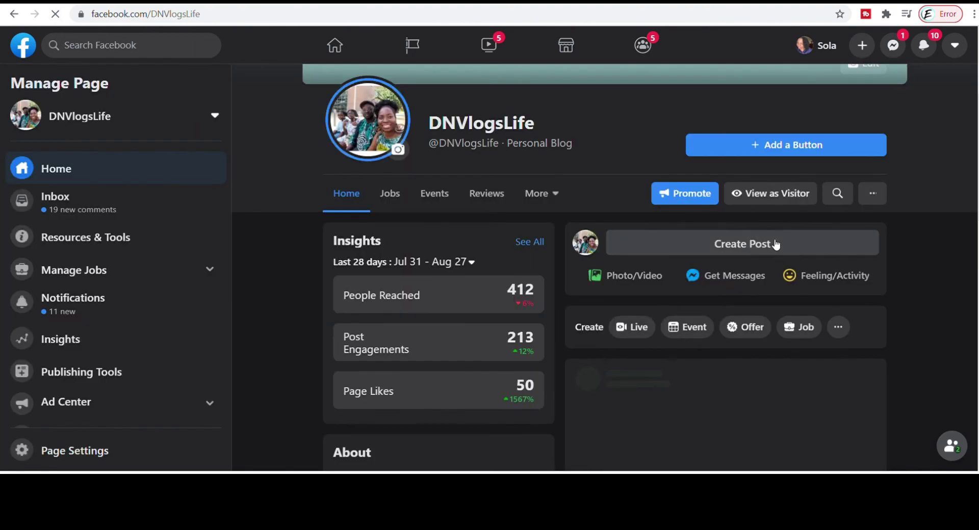
{"action": "left_click", "coordinate": [776, 245]}
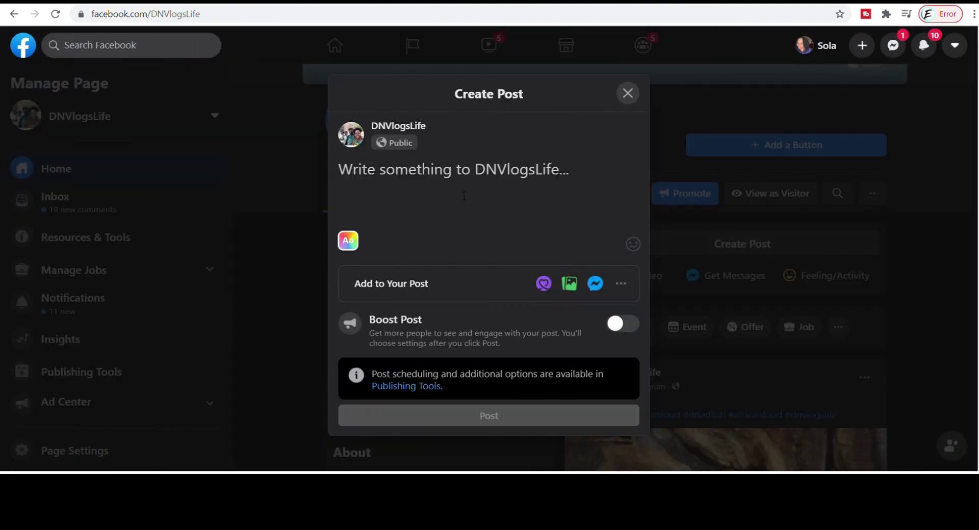
{"action": "key", "text": "ctrl+v"}
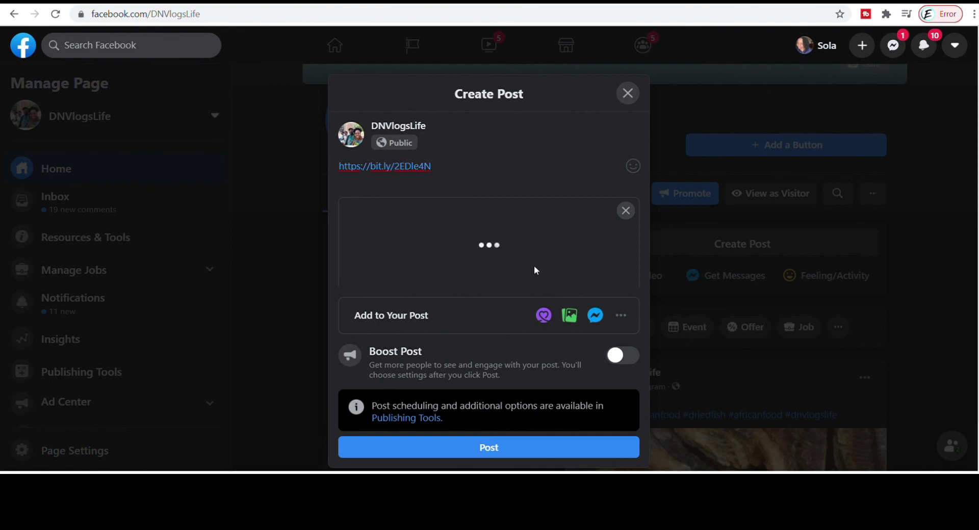